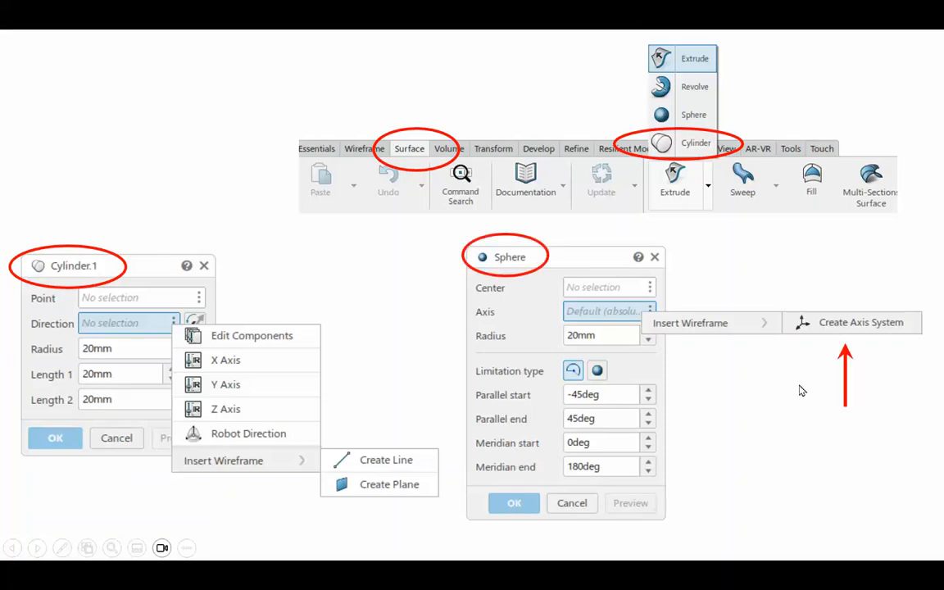
- End the slide show and switch to the 3DEXPERIENCE CATIA window with the empty 3D shape
{"action": "left_click", "coordinate": [801, 391]}
{"action": "left_click", "coordinate": [799, 390]}
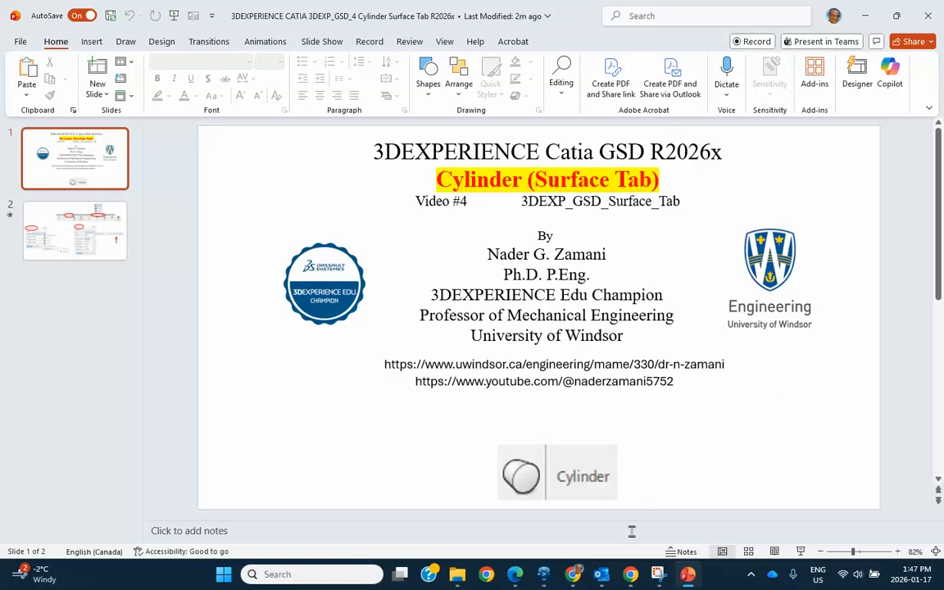
{"action": "left_click", "coordinate": [490, 516]}
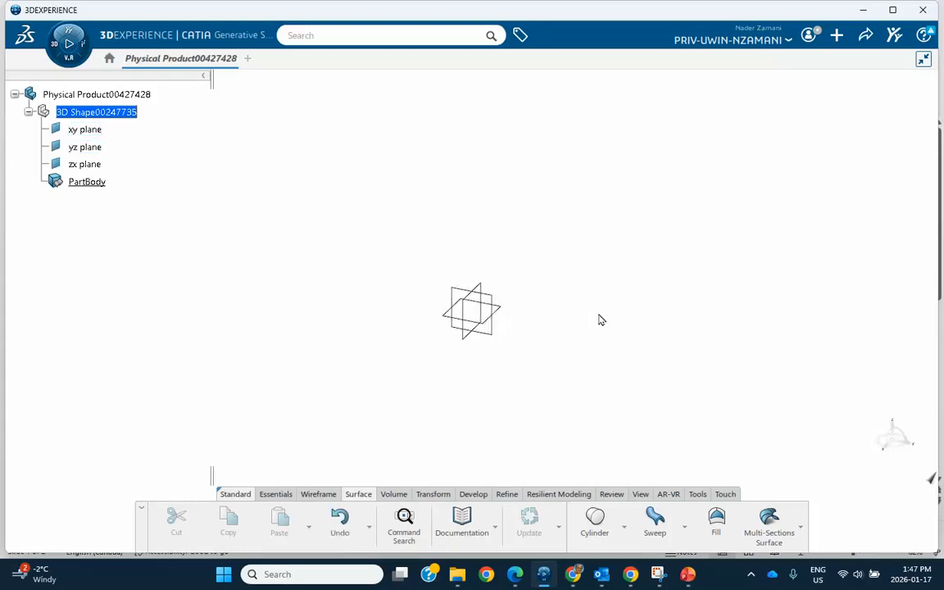
- Create an on-plane point on the xy plane at about H -106 mm, V 77 mm
{"action": "middle_click_drag", "start_coordinate": [539, 270], "coordinate": [446, 299]}
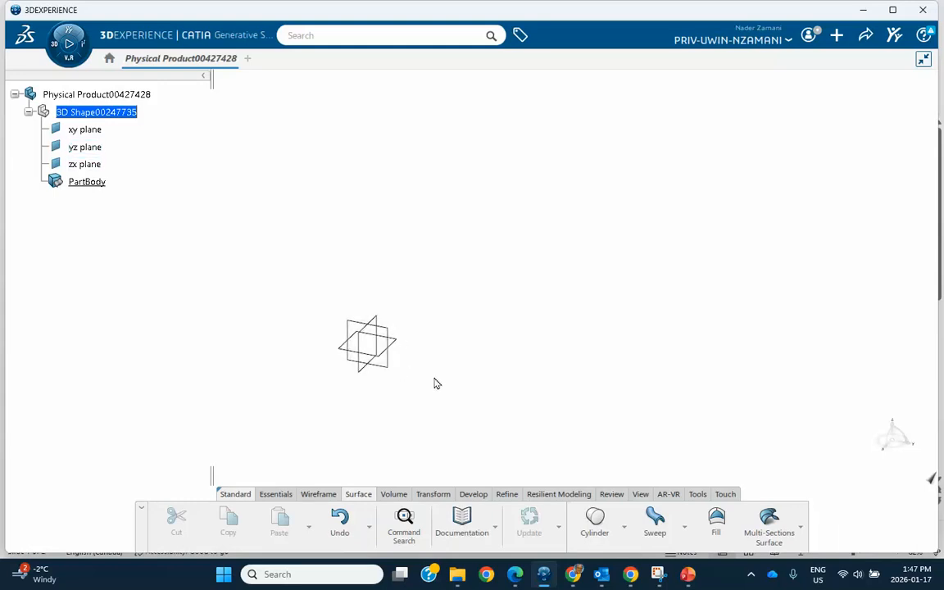
{"action": "left_click", "coordinate": [317, 495]}
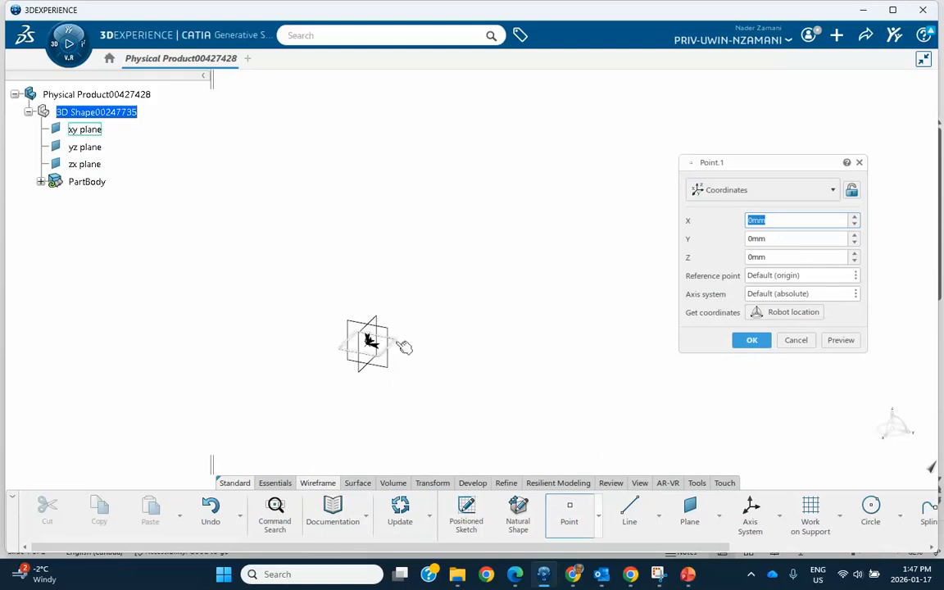
{"action": "left_click", "coordinate": [710, 191]}
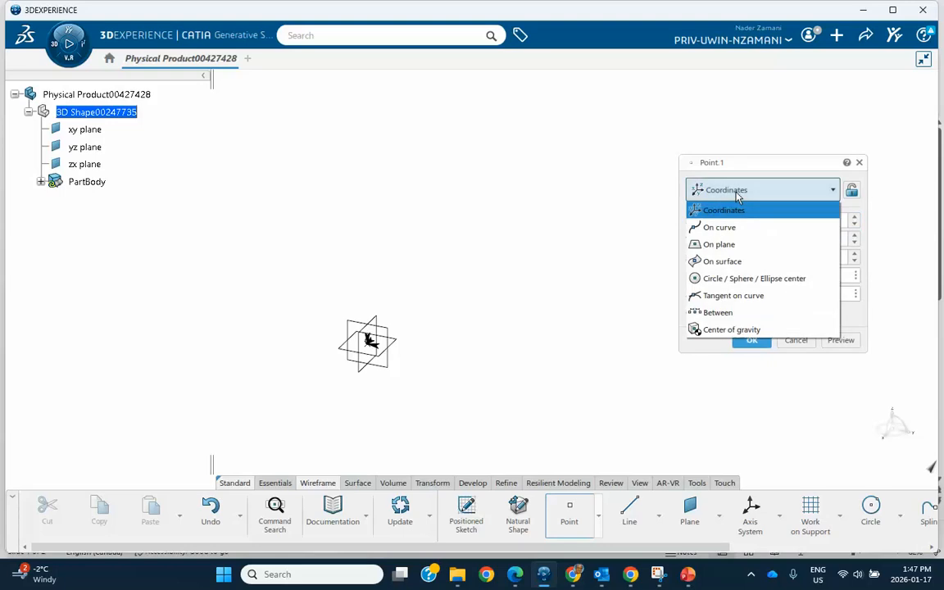
{"action": "left_click", "coordinate": [723, 252]}
{"action": "left_click_drag", "start_coordinate": [400, 347], "coordinate": [573, 297]}
{"action": "key", "text": "Return"}
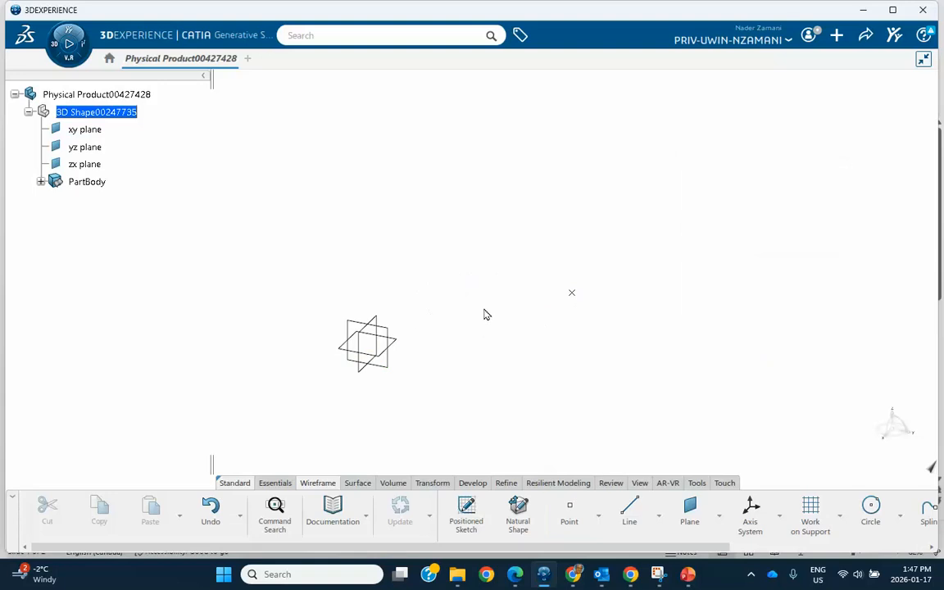
- Create a second on-plane point on the zx plane at about H 118 mm, V 67 mm
{"action": "left_click", "coordinate": [568, 512]}
{"action": "left_click", "coordinate": [752, 190]}
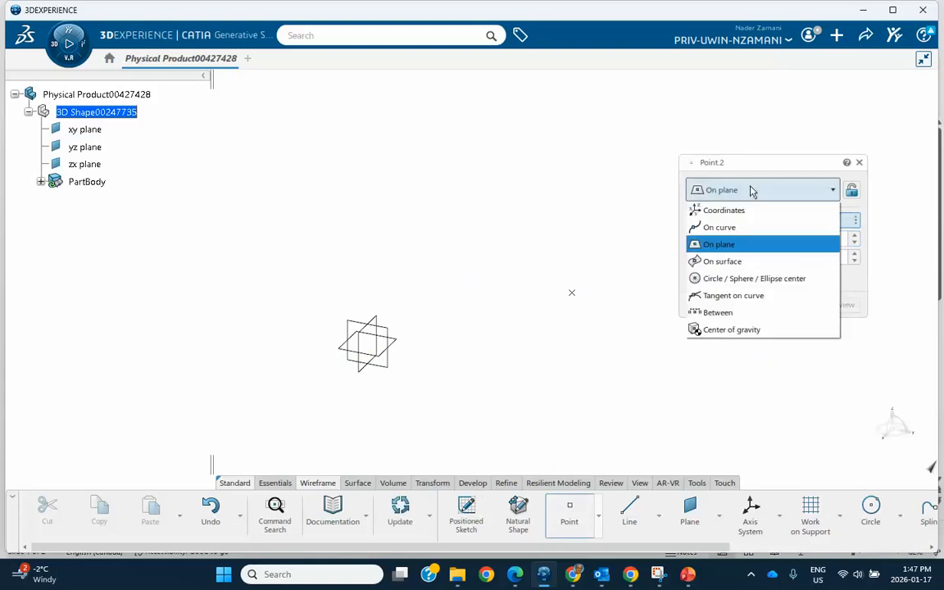
{"action": "left_click", "coordinate": [743, 245]}
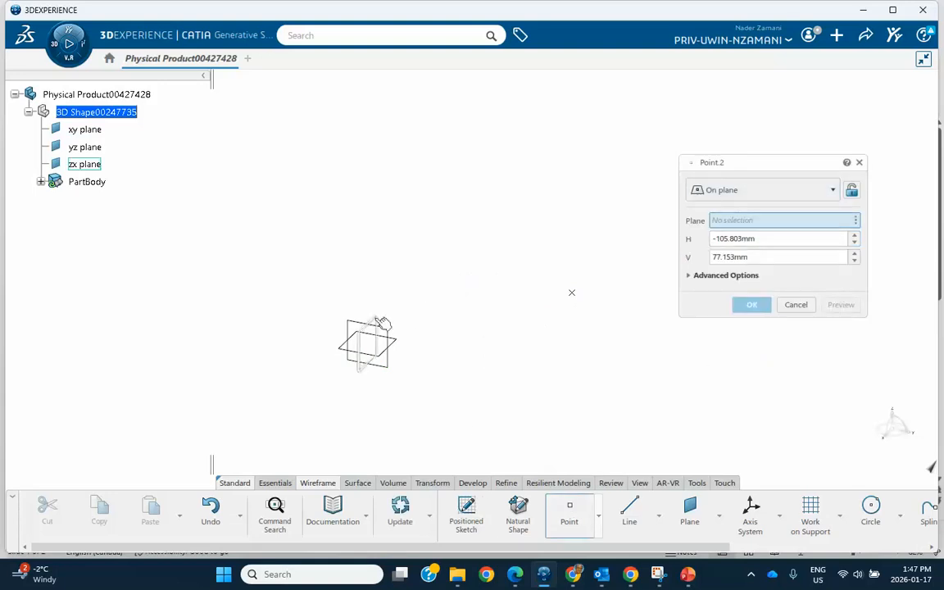
{"action": "left_click", "coordinate": [395, 231]}
{"action": "left_click_drag", "start_coordinate": [402, 224], "coordinate": [460, 143]}
{"action": "key", "text": "Return"}
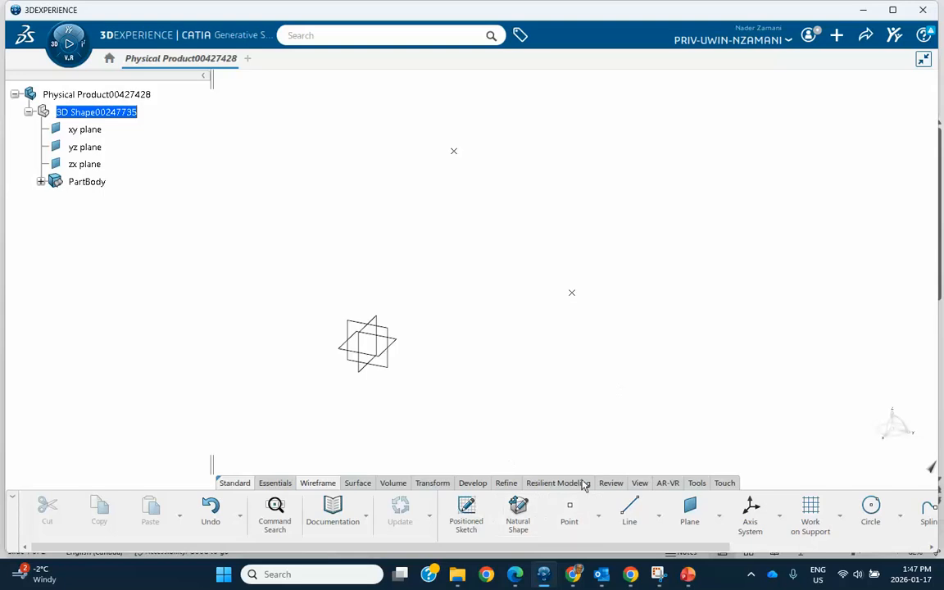
- Create a point by coordinates at the origin, with X, Y and Z at 0 mm
{"action": "left_click", "coordinate": [569, 509]}
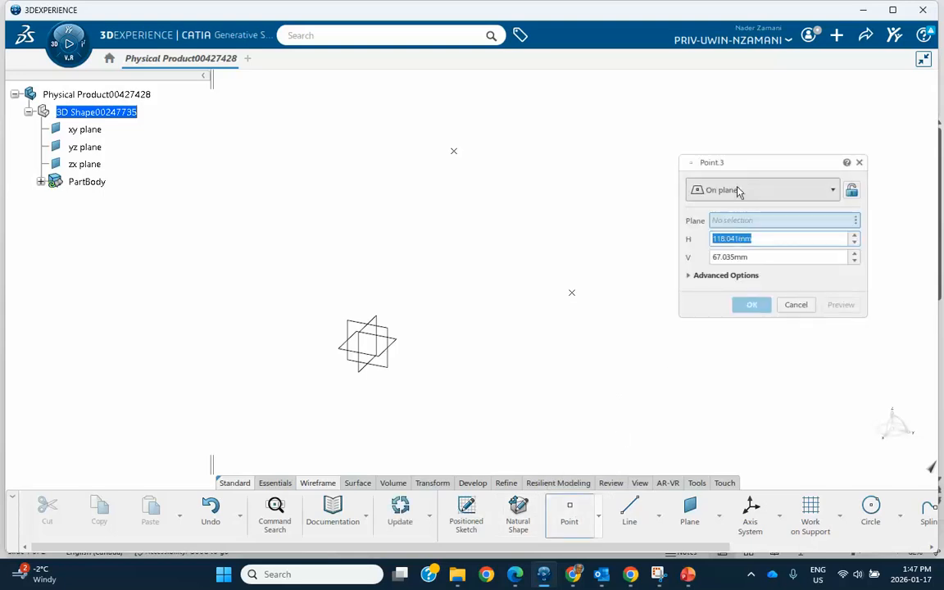
{"action": "left_click", "coordinate": [762, 190]}
{"action": "left_click", "coordinate": [721, 209]}
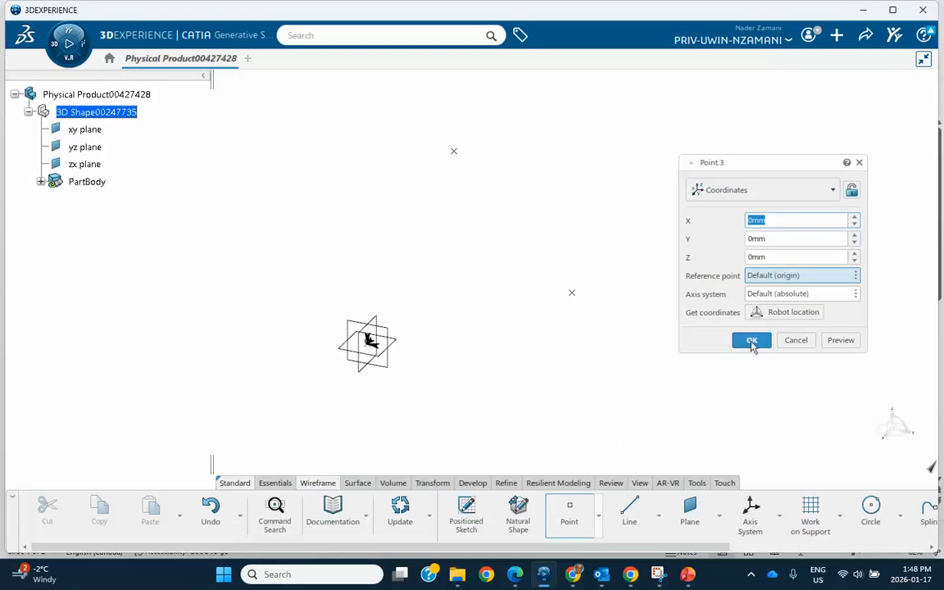
{"action": "left_click", "coordinate": [749, 341]}
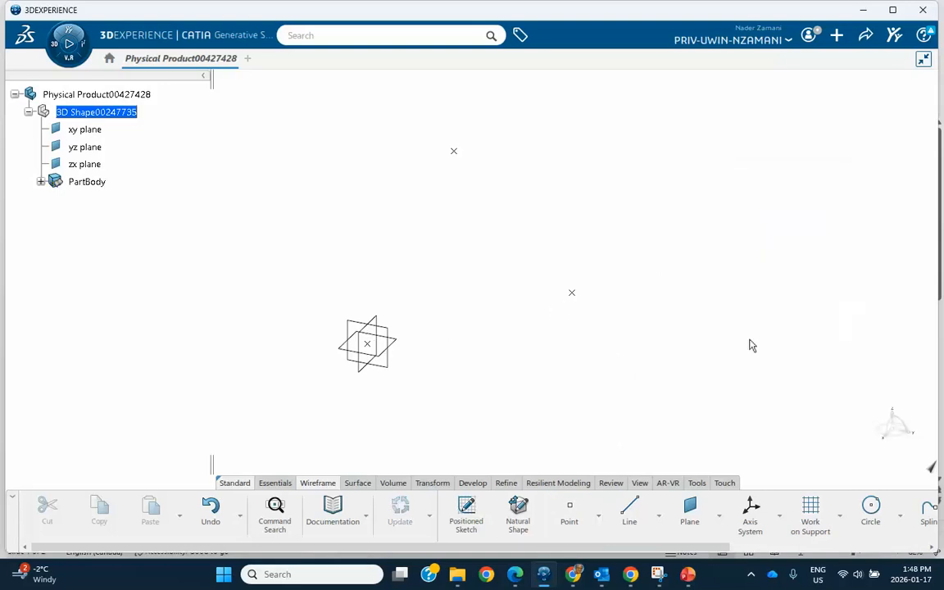
- Create a plane through three points, using the origin point, the zx-plane point and the xy-plane point
{"action": "middle_click_drag", "start_coordinate": [587, 326], "coordinate": [513, 348]}
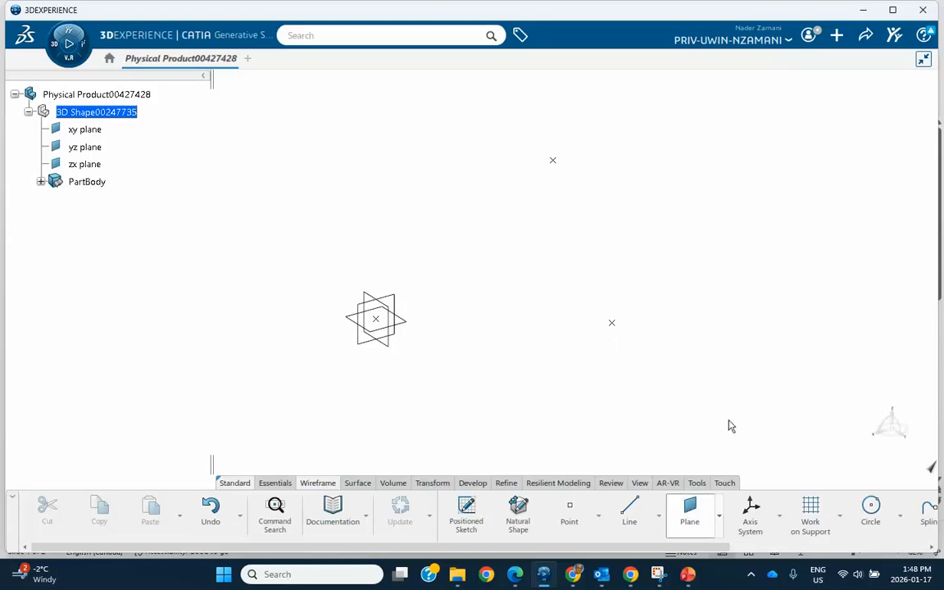
{"action": "left_click", "coordinate": [742, 152]}
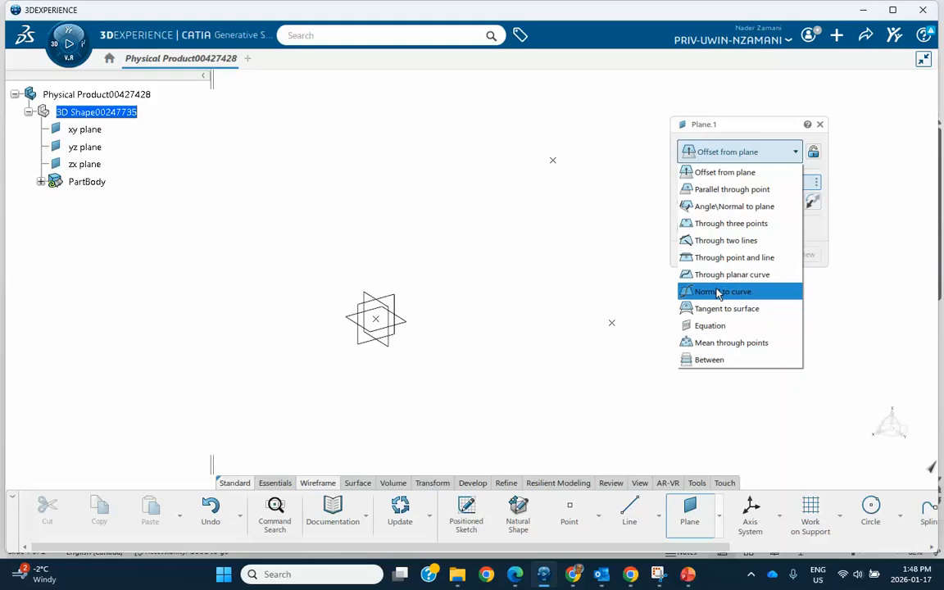
{"action": "left_click", "coordinate": [719, 221]}
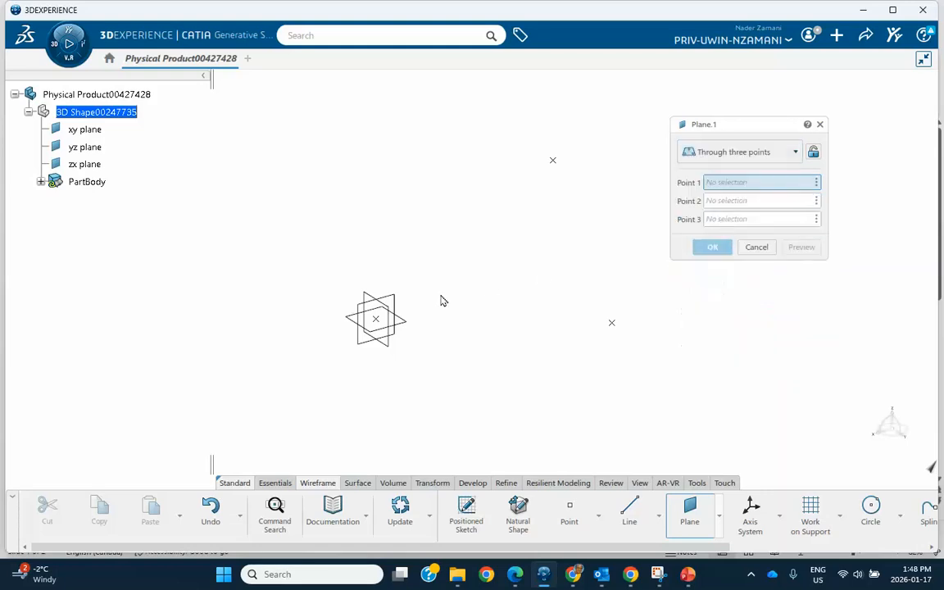
{"action": "left_click", "coordinate": [376, 319]}
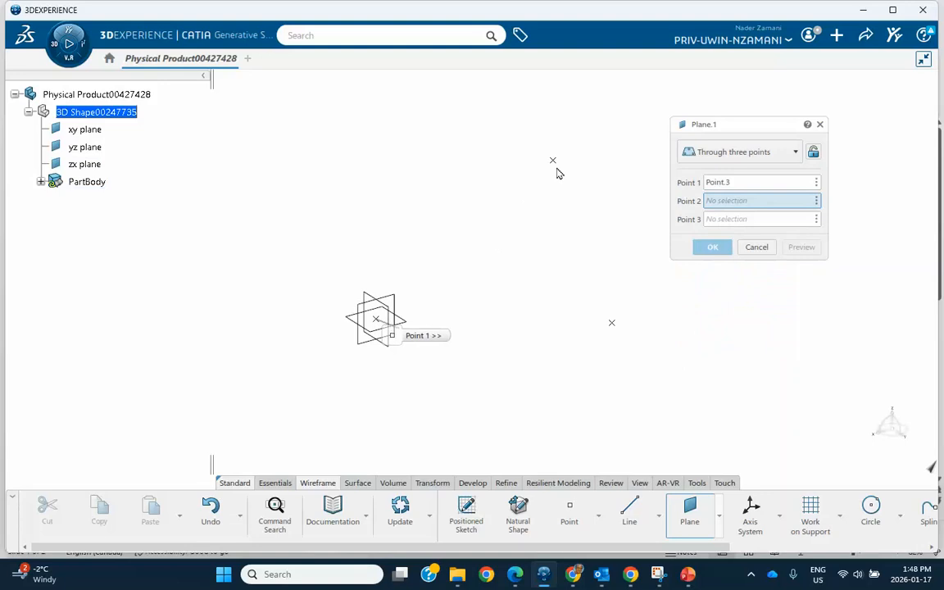
{"action": "left_click", "coordinate": [553, 163]}
{"action": "left_click", "coordinate": [613, 323]}
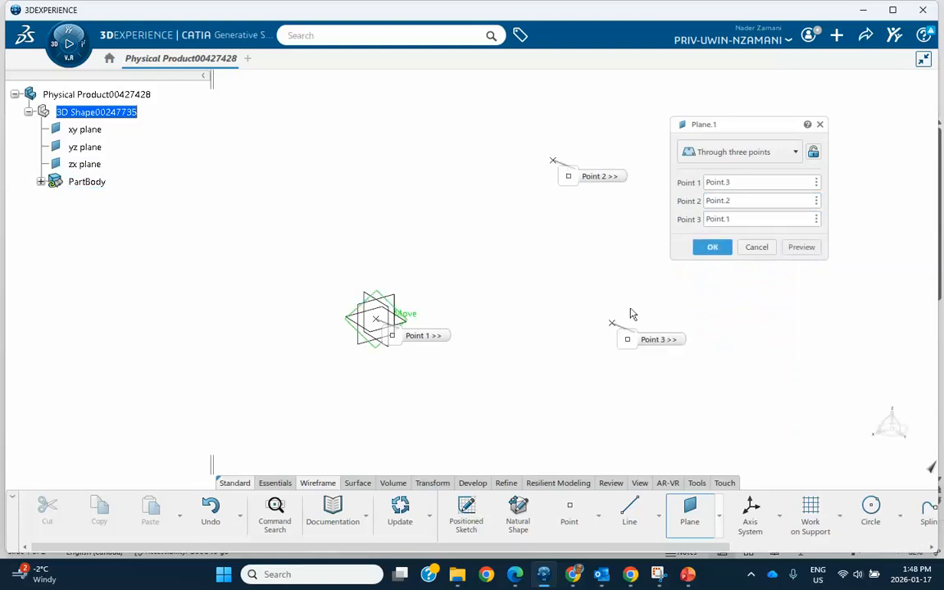
{"action": "left_click", "coordinate": [712, 246]}
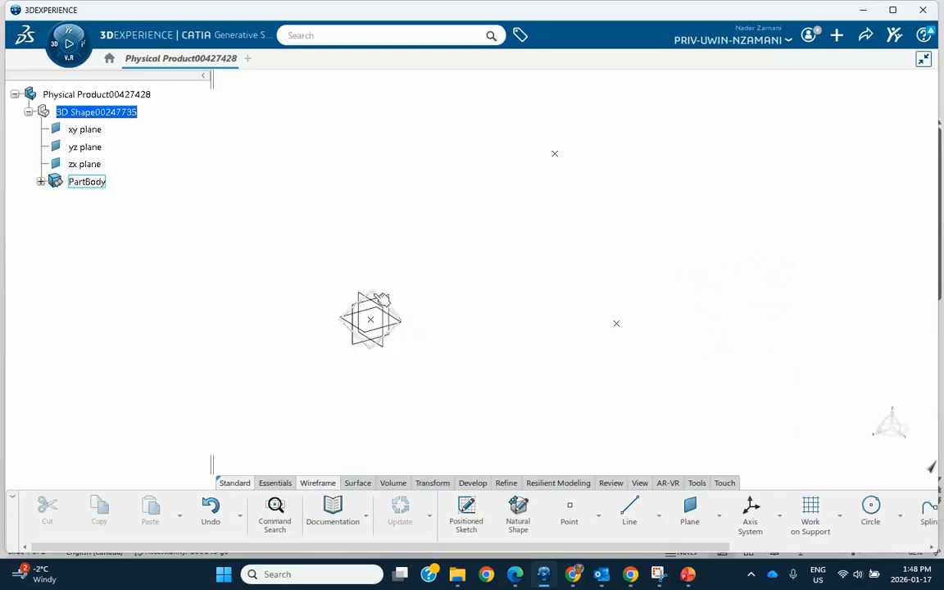
- Hide the xy, yz and zx reference planes
{"action": "left_click", "coordinate": [88, 130]}
{"action": "left_click", "coordinate": [92, 164], "text": "shift"}
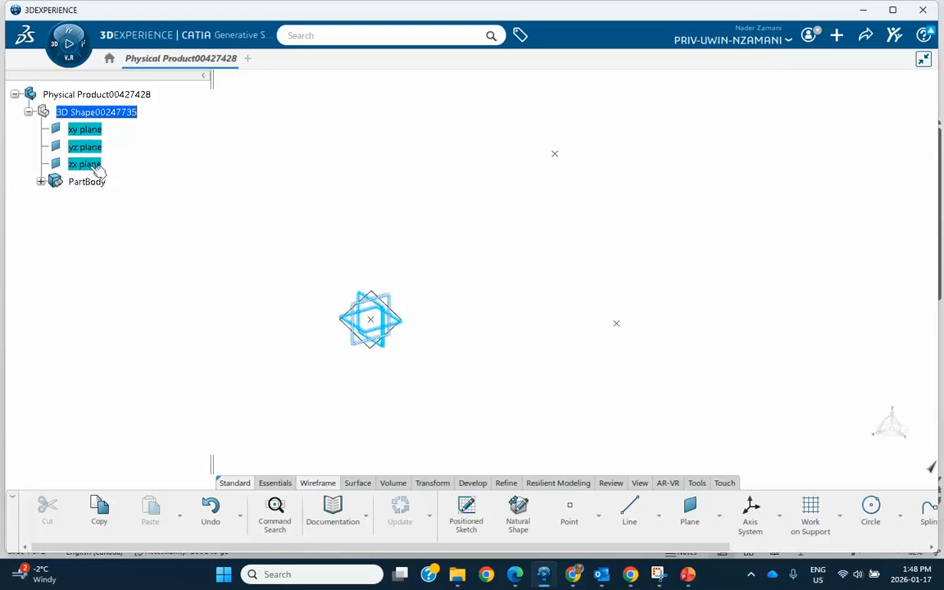
{"action": "right_click", "coordinate": [93, 169]}
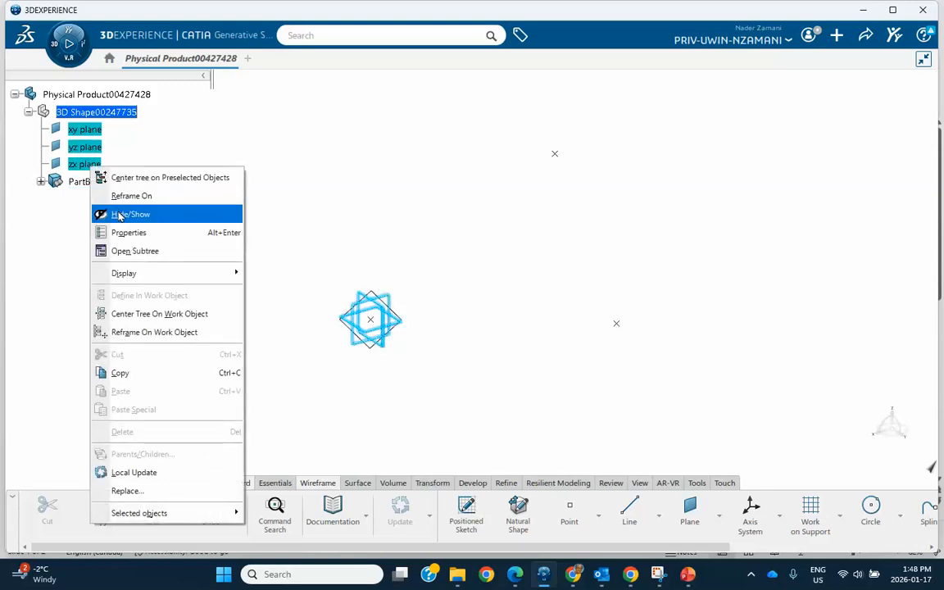
{"action": "left_click", "coordinate": [119, 214]}
- Create a point by coordinates at X 31 mm, Y 59 mm, Z 37 mm
{"action": "mouse_move", "coordinate": [443, 379]}
{"action": "middle_mouse_down"}
{"action": "mouse_move", "coordinate": [501, 174]}
{"action": "mouse_move", "coordinate": [448, 303]}
{"action": "middle_mouse_up"}
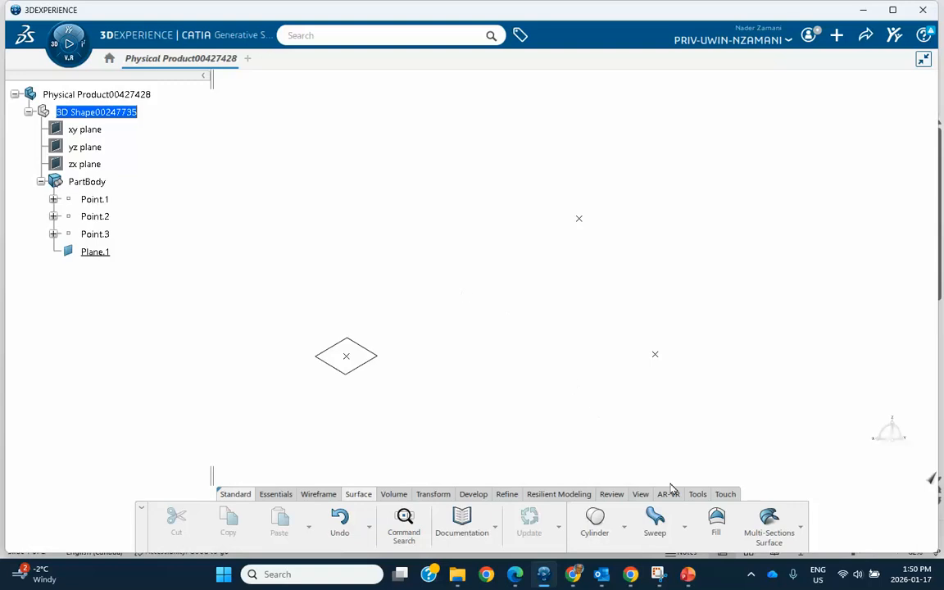
{"action": "left_click", "coordinate": [319, 494]}
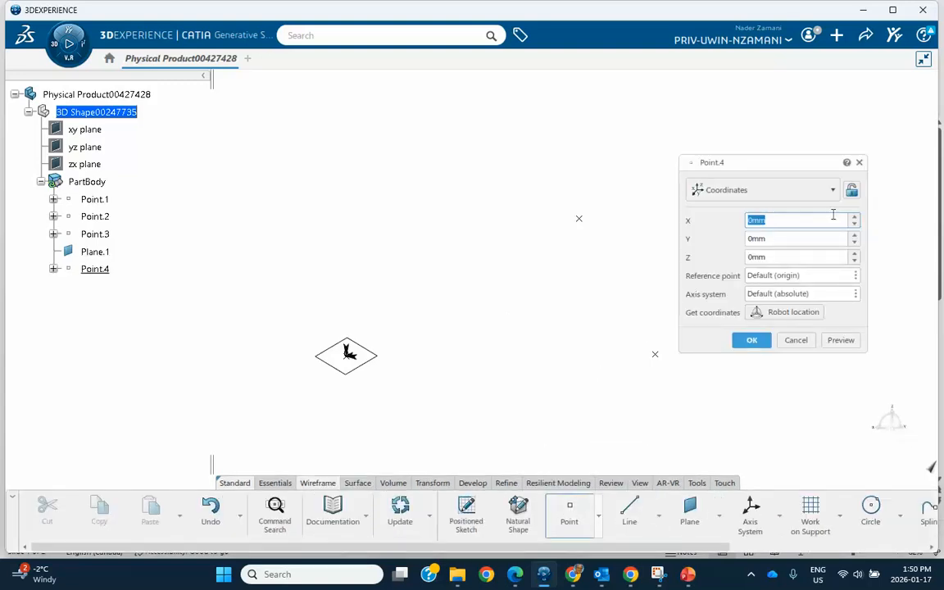
{"action": "type", "text": "7"}
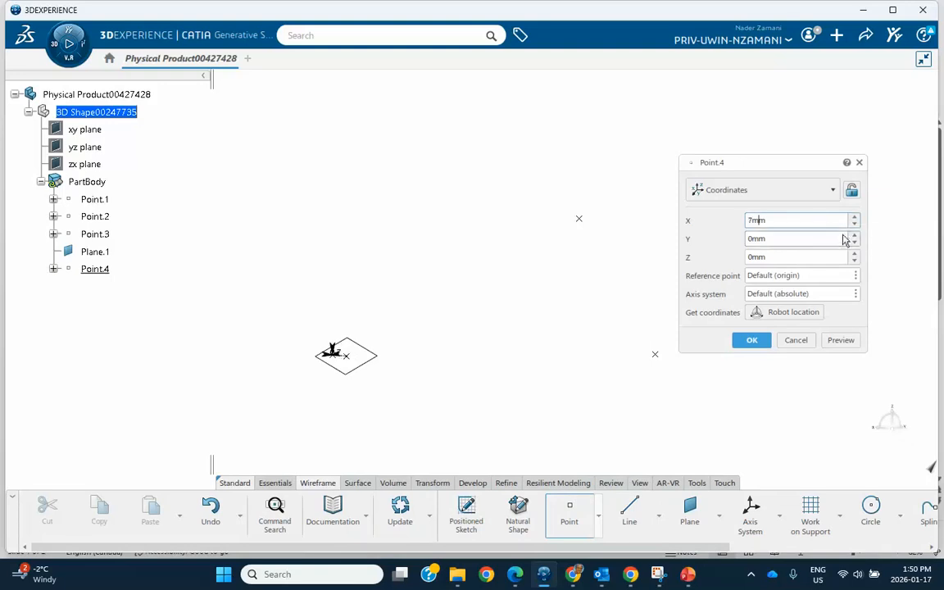
{"action": "double_click", "coordinate": [853, 236]}
{"action": "left_click_drag", "start_coordinate": [853, 236], "coordinate": [855, 219]}
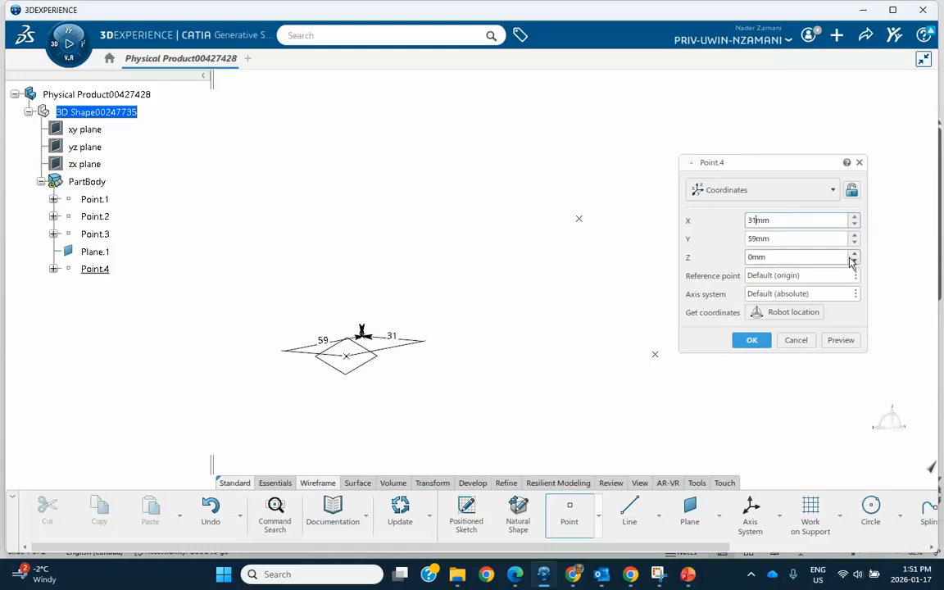
{"action": "left_click_drag", "start_coordinate": [855, 256], "coordinate": [854, 256]}
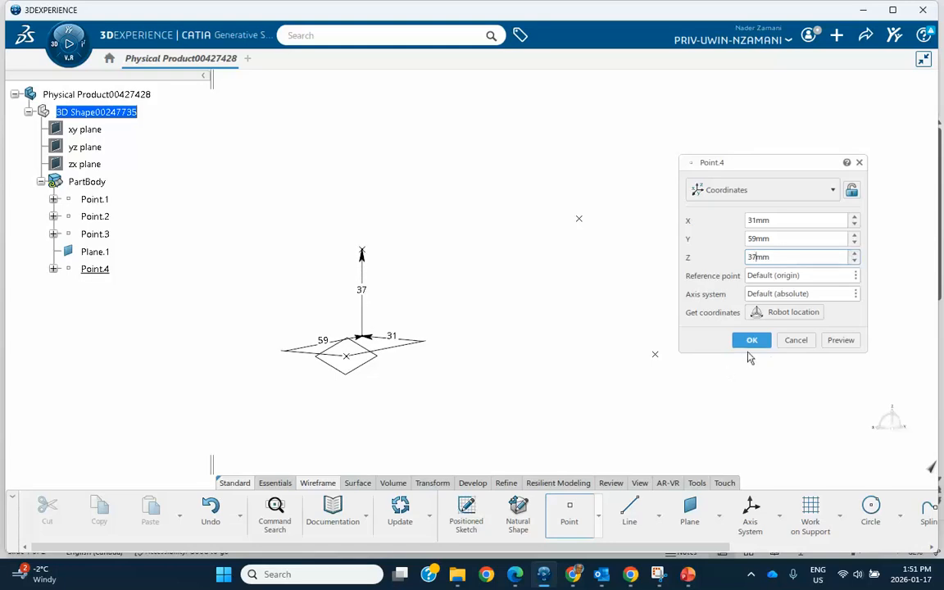
{"action": "left_click", "coordinate": [751, 341]}
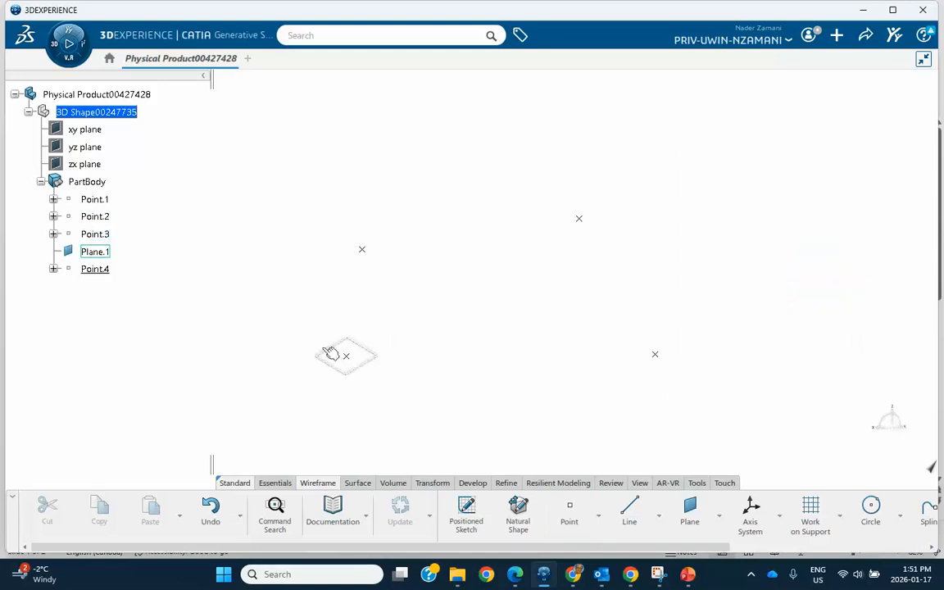
- Hide Point.1, Point.2 and Point.3, the points that define the inclined plane
{"action": "left_click", "coordinate": [103, 202]}
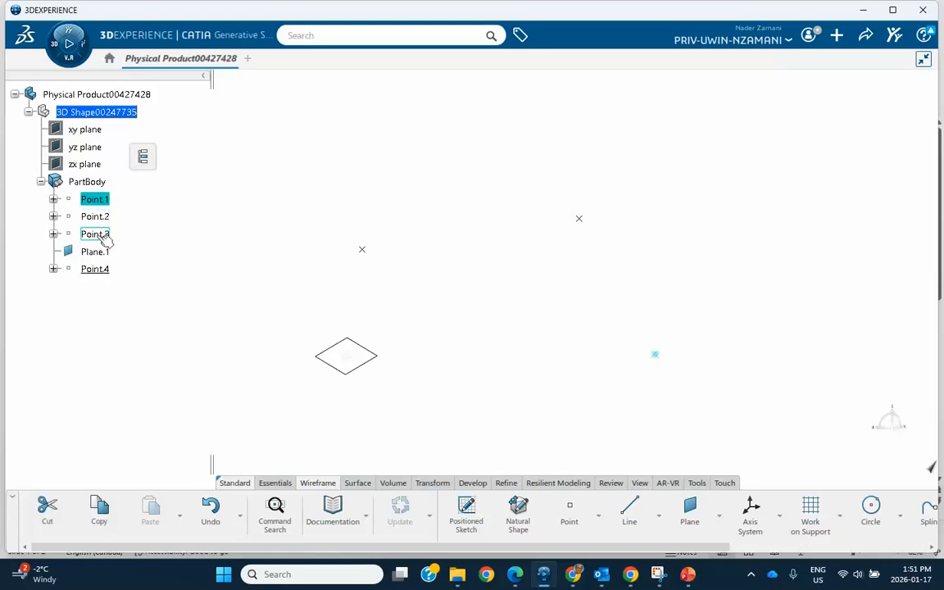
{"action": "left_click", "coordinate": [105, 235], "text": "shift"}
{"action": "right_click", "coordinate": [105, 238]}
{"action": "left_click", "coordinate": [124, 250]}
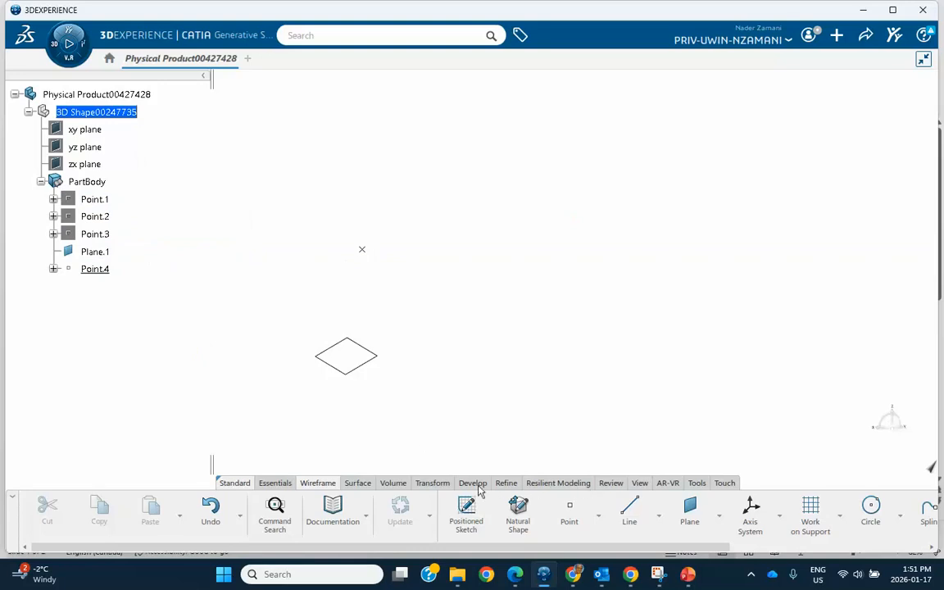
- Start a cylinder surface with Point.4 as its centre and Plane.1 as its direction
{"action": "left_click", "coordinate": [365, 485]}
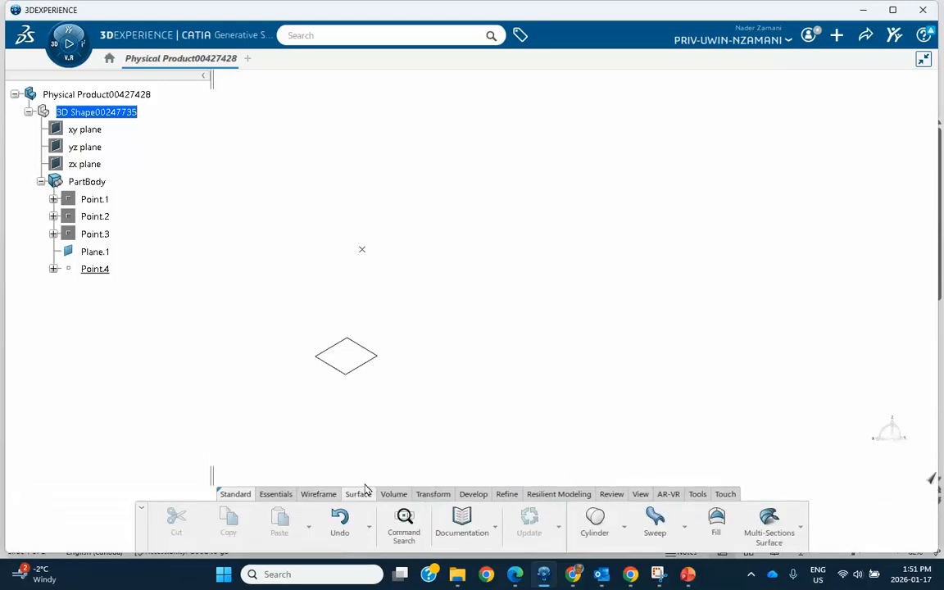
{"action": "left_click", "coordinate": [595, 528]}
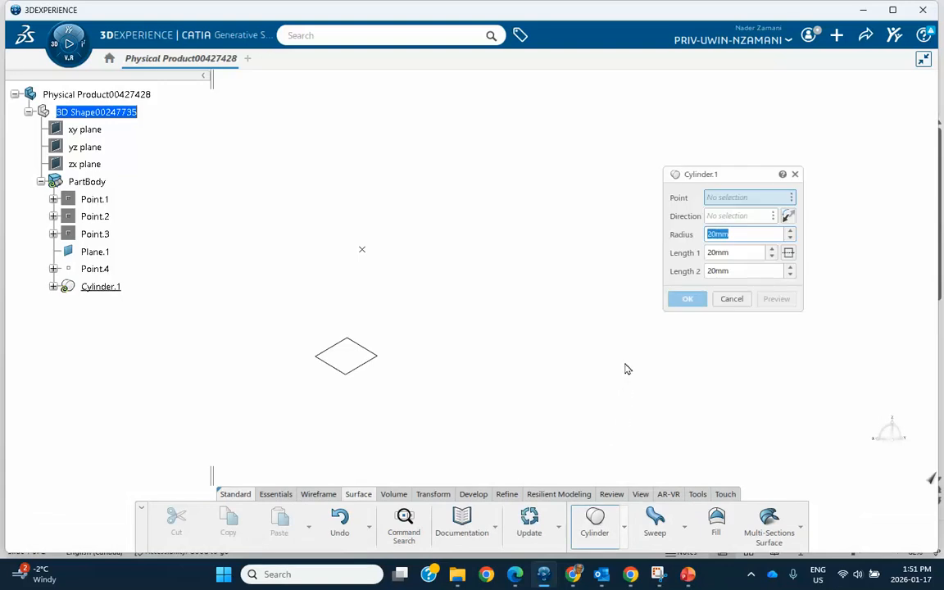
{"action": "left_click", "coordinate": [363, 251]}
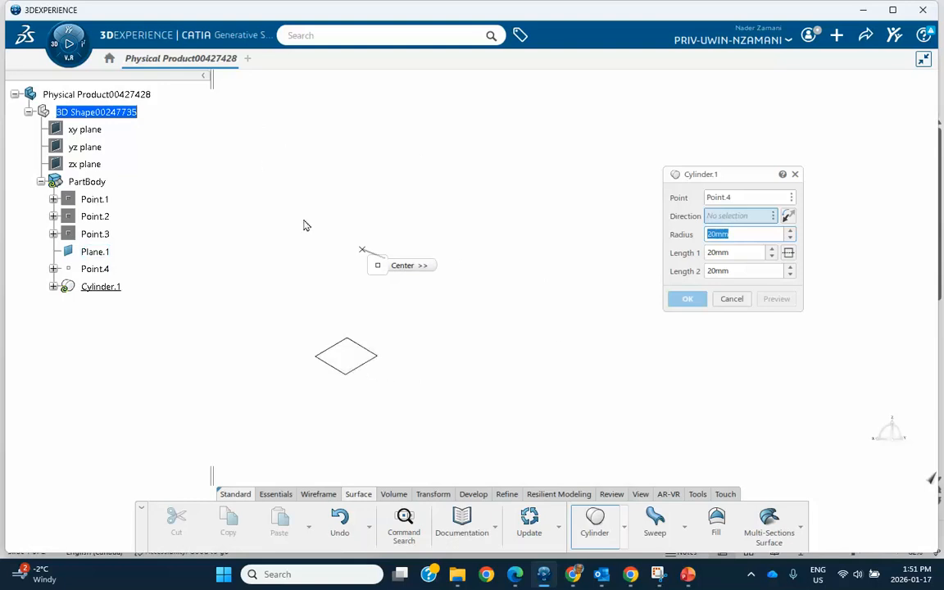
{"action": "left_click", "coordinate": [369, 366]}
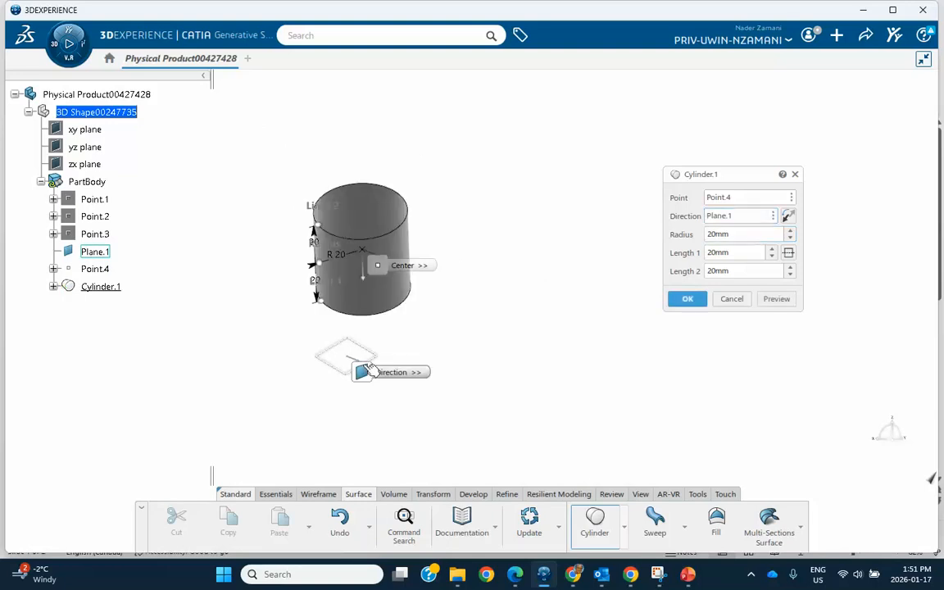
- Set the cylinder's radius to 27 mm and its Length 1 to 33 mm
{"action": "middle_click_drag", "start_coordinate": [482, 344], "coordinate": [421, 310]}
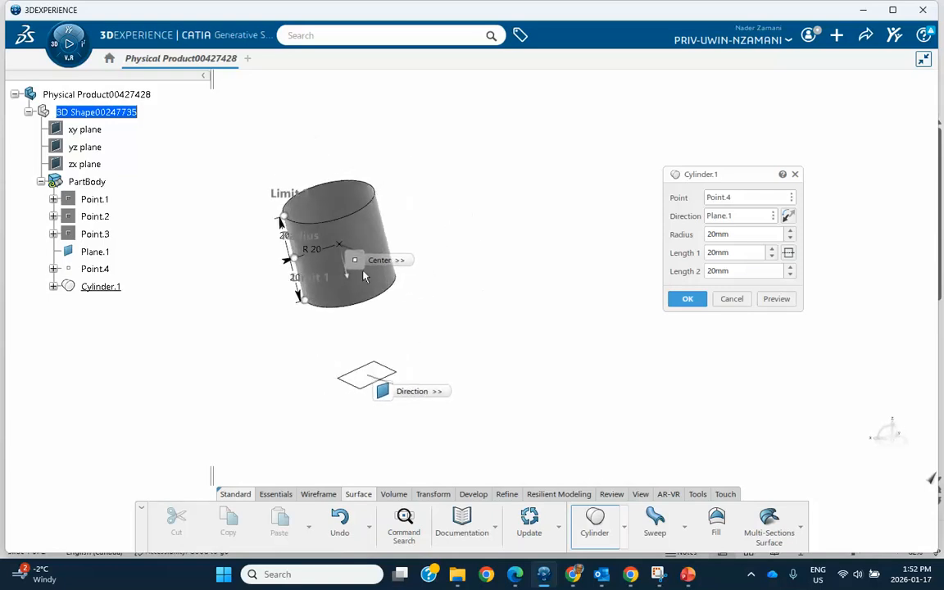
{"action": "left_click", "coordinate": [791, 232]}
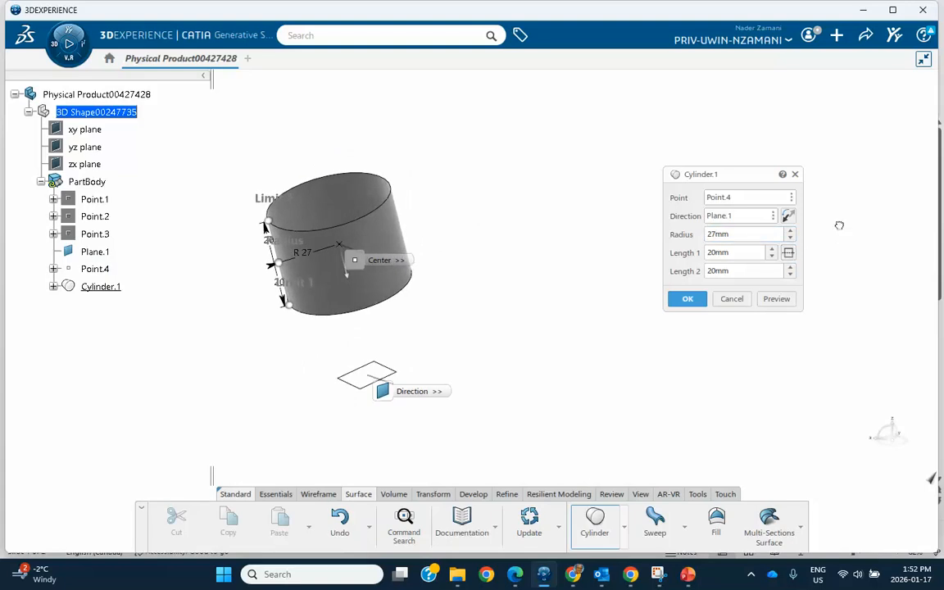
{"action": "left_click", "coordinate": [771, 249]}
{"action": "left_click", "coordinate": [771, 249]}
{"action": "left_click", "coordinate": [771, 249]}
{"action": "left_click", "coordinate": [771, 249]}
{"action": "left_click", "coordinate": [771, 249]}
{"action": "left_click", "coordinate": [771, 249]}
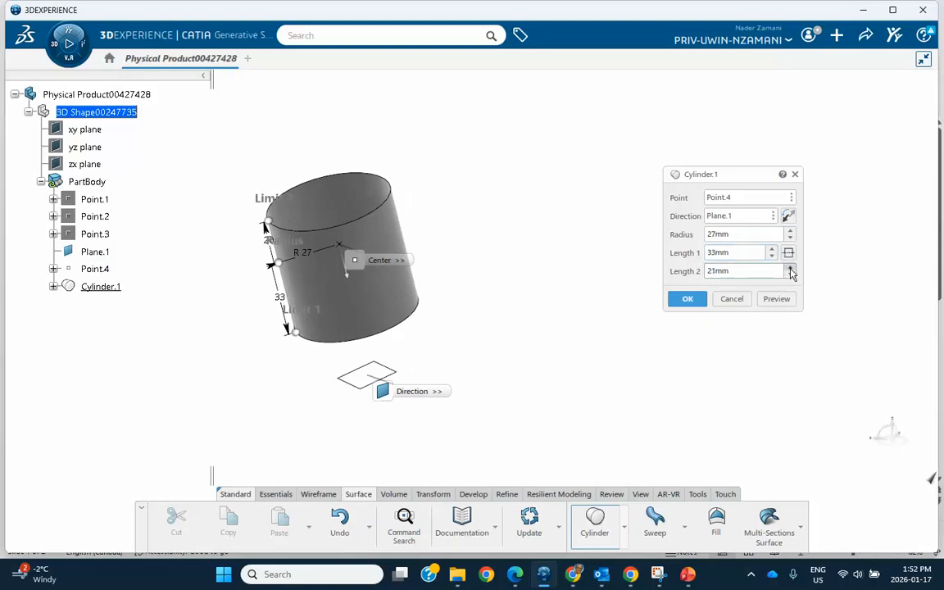
- Increase the cylinder's Length 2 to 33 mm
{"action": "left_click", "coordinate": [791, 268]}
{"action": "left_click", "coordinate": [791, 267]}
{"action": "left_click", "coordinate": [791, 267]}
{"action": "left_click", "coordinate": [790, 267]}
{"action": "left_click", "coordinate": [791, 267]}
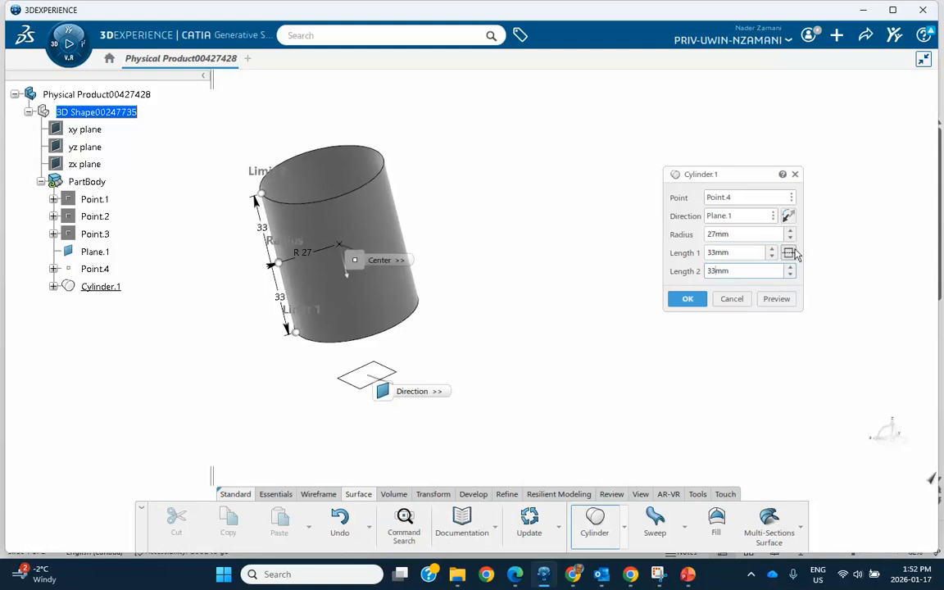
- Set the cylinder's Length 1 to 80 mm and mirror the extent on both sides of the centre point
{"action": "left_click_drag", "start_coordinate": [752, 252], "coordinate": [665, 254]}
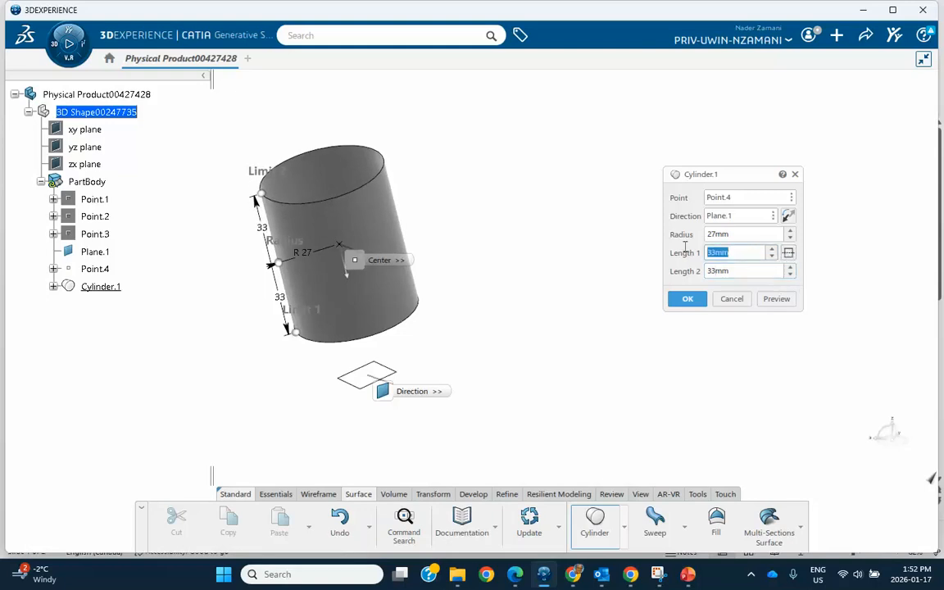
{"action": "type", "text": "80"}
{"action": "key", "text": "Return"}
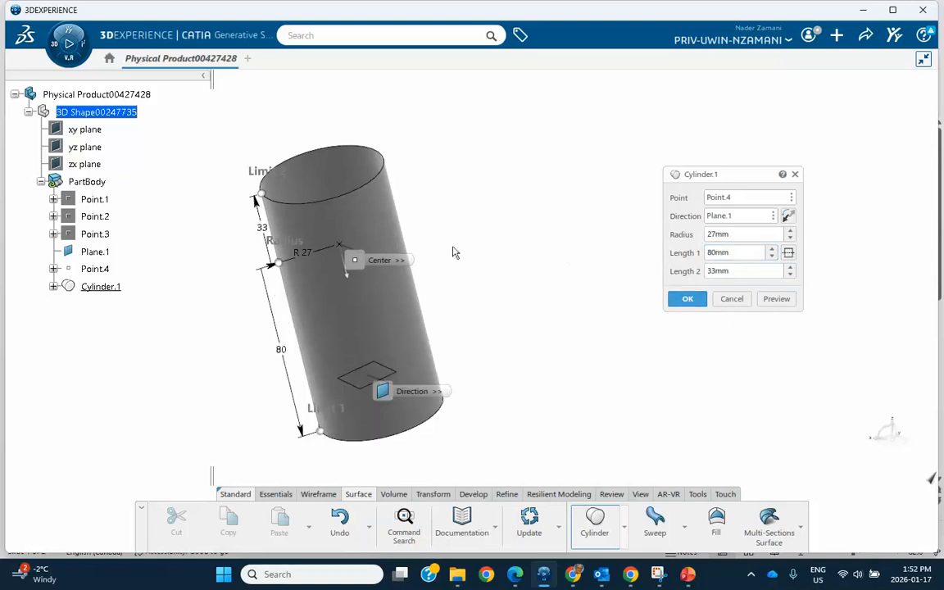
{"action": "left_click", "coordinate": [789, 254]}
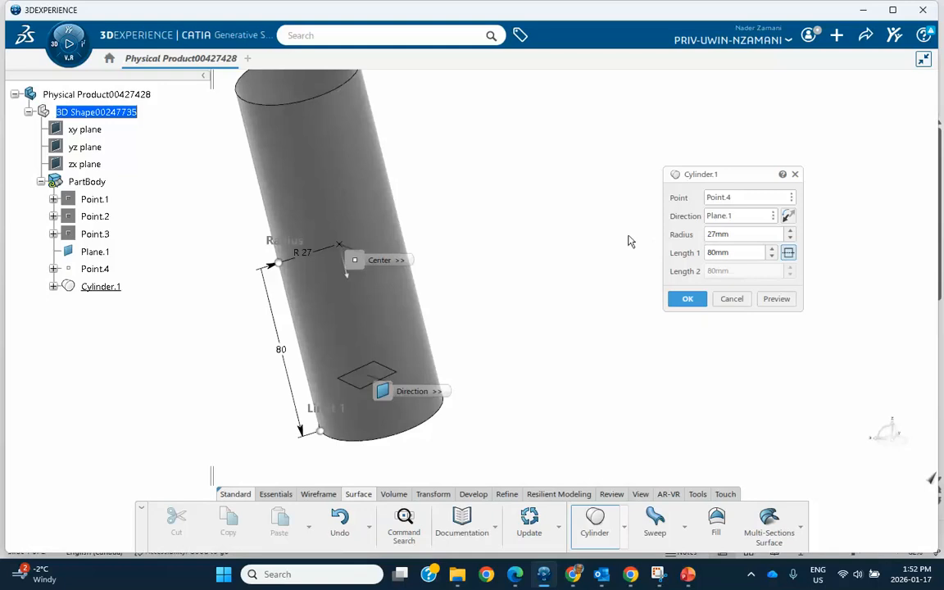
- Reverse the cylinder's direction and create the surface
{"action": "left_click", "coordinate": [787, 217]}
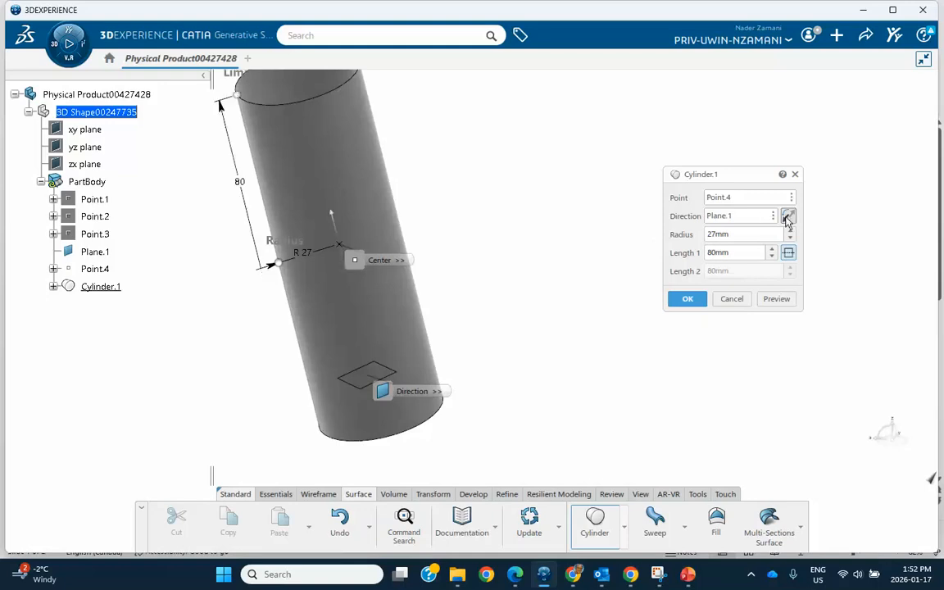
{"action": "left_click", "coordinate": [684, 299]}
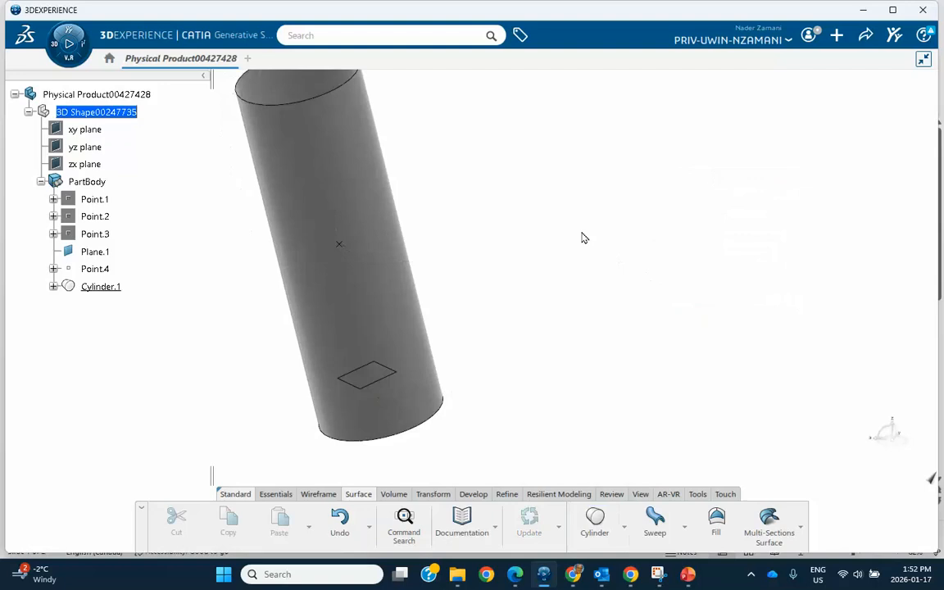
{"action": "scroll", "coordinate": [574, 246], "scroll_direction": "down", "scroll_amount": 3}
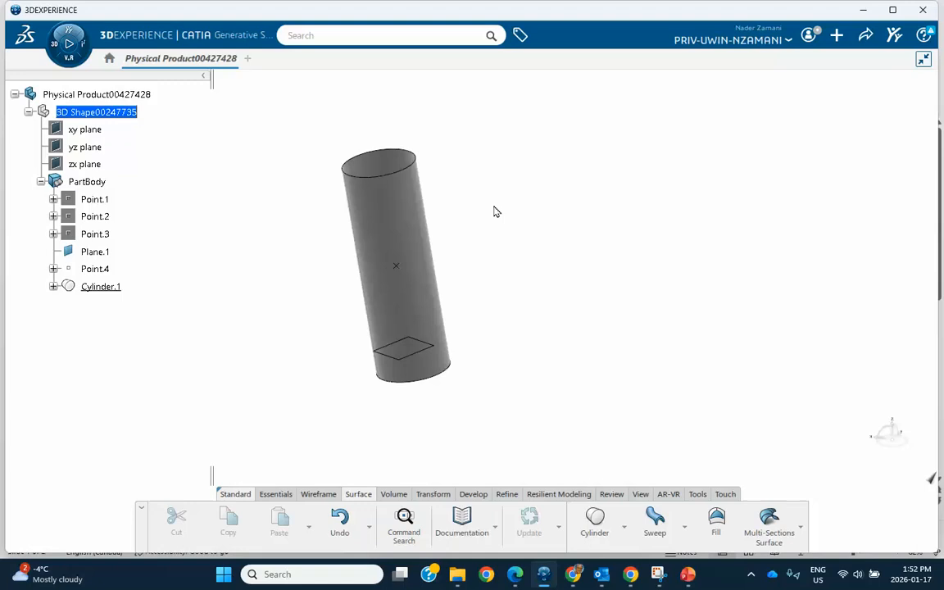
{"action": "middle_click_drag", "start_coordinate": [491, 228], "coordinate": [455, 305]}
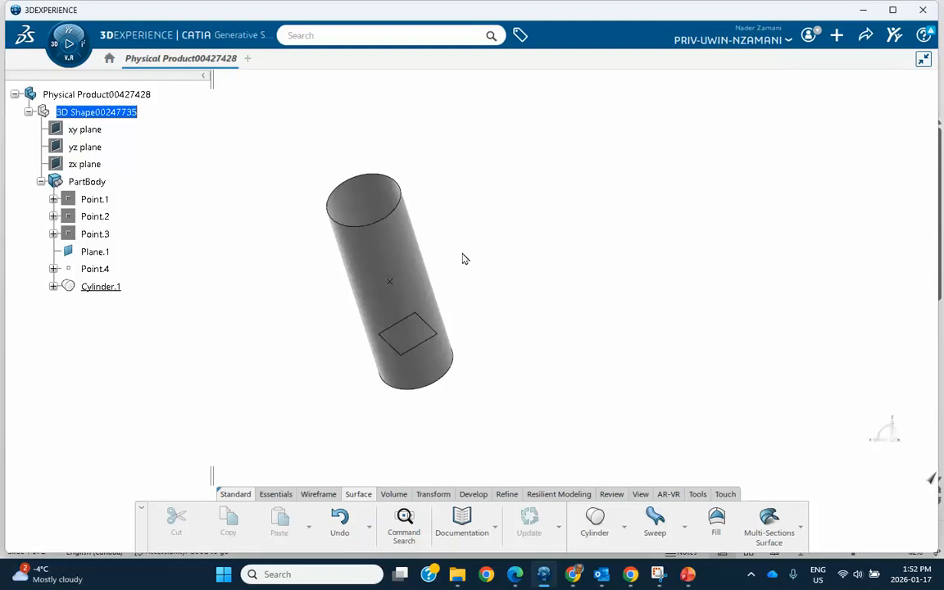
{"action": "left_click", "coordinate": [751, 574]}
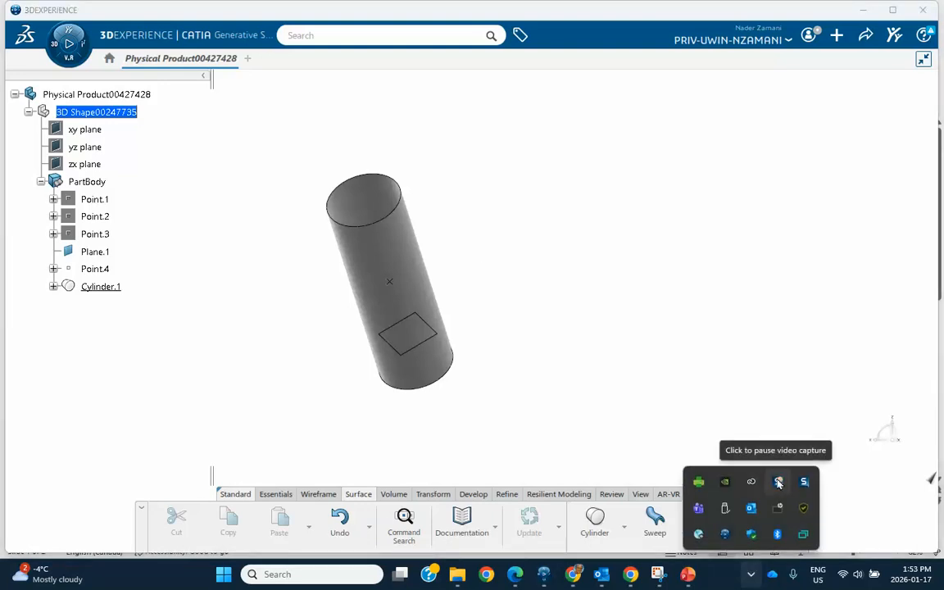